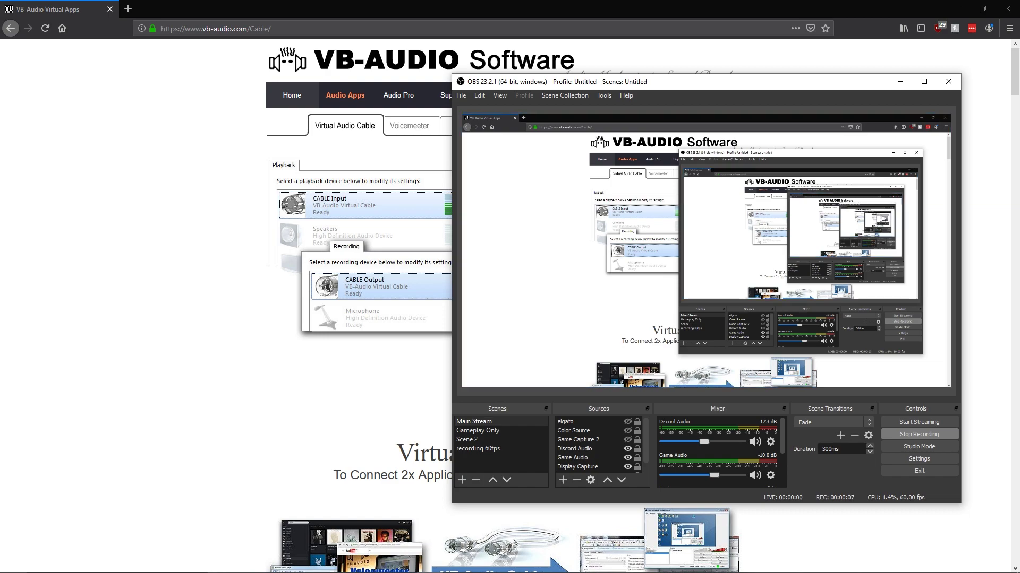
- Move OBS aside and highlight the VB-CABLE Virtual Audio Device heading on the VB-Audio page
{"action": "left_click_drag", "start_coordinate": [505, 83], "coordinate": [509, 94]}
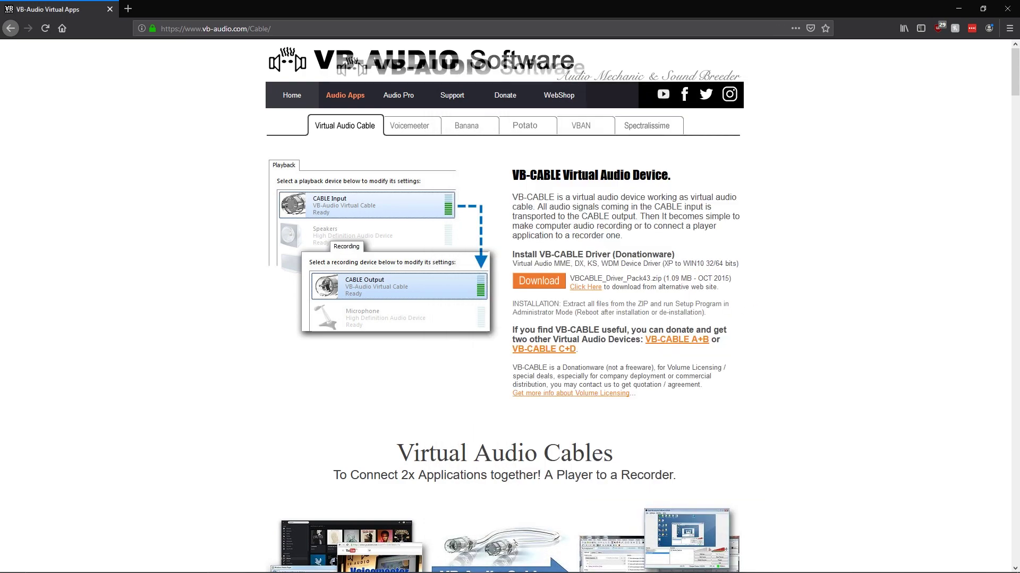
{"action": "triple_click", "coordinate": [591, 175]}
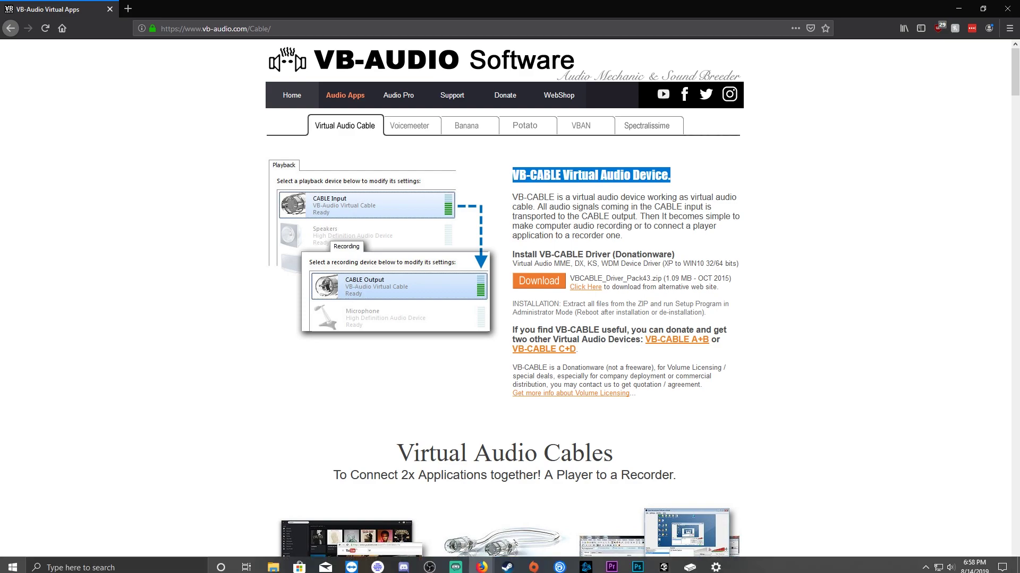
- Open the classic Sound control panel through the speaker tray icon's sound settings
{"action": "left_click", "coordinate": [716, 563]}
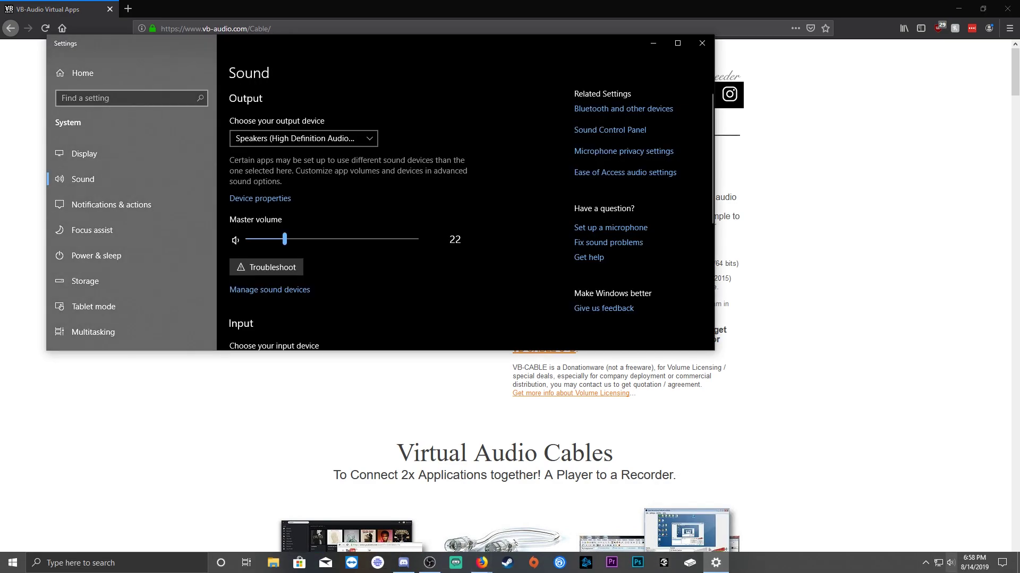
{"action": "right_click", "coordinate": [950, 564]}
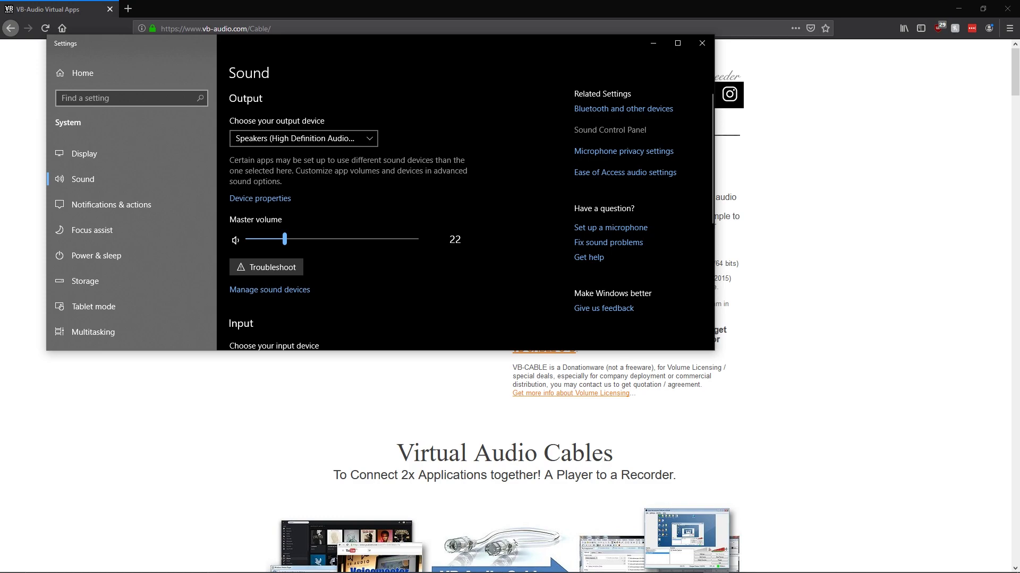
{"action": "left_click", "coordinate": [609, 130]}
- Set Speakers (VB-Audio Cable A) as the default Windows playback device
{"action": "left_click", "coordinate": [702, 43]}
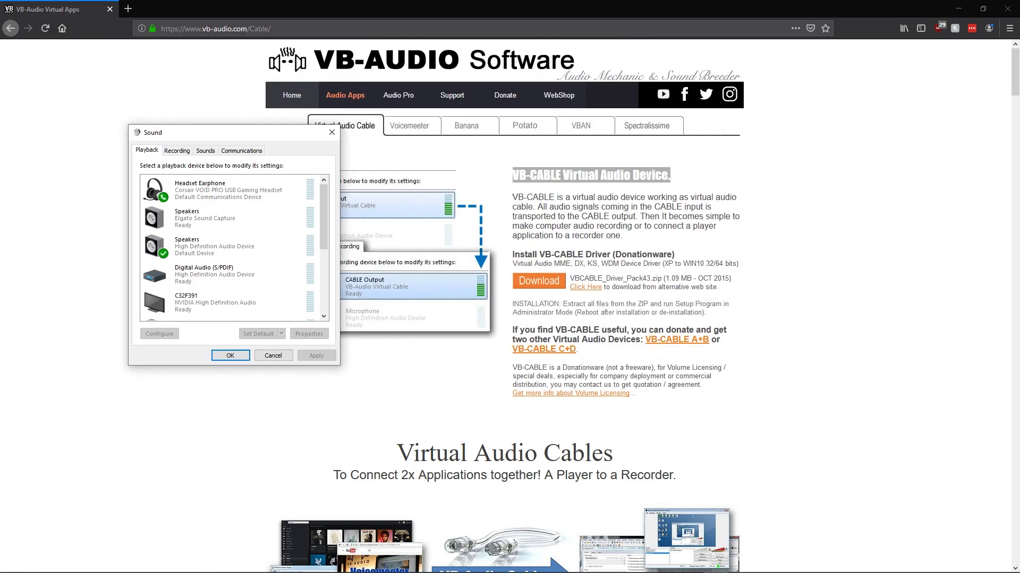
{"action": "left_click_drag", "start_coordinate": [241, 133], "coordinate": [637, 169]}
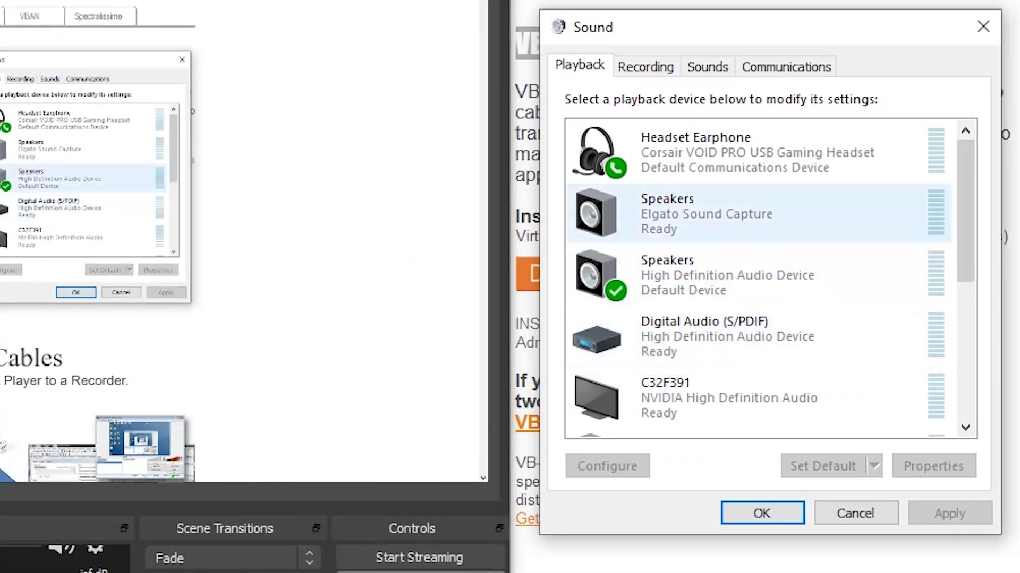
{"action": "scroll", "coordinate": [757, 279], "scroll_direction": "down", "scroll_amount": 5}
{"action": "left_click", "coordinate": [717, 219]}
{"action": "left_click", "coordinate": [717, 342]}
{"action": "left_click", "coordinate": [717, 280]}
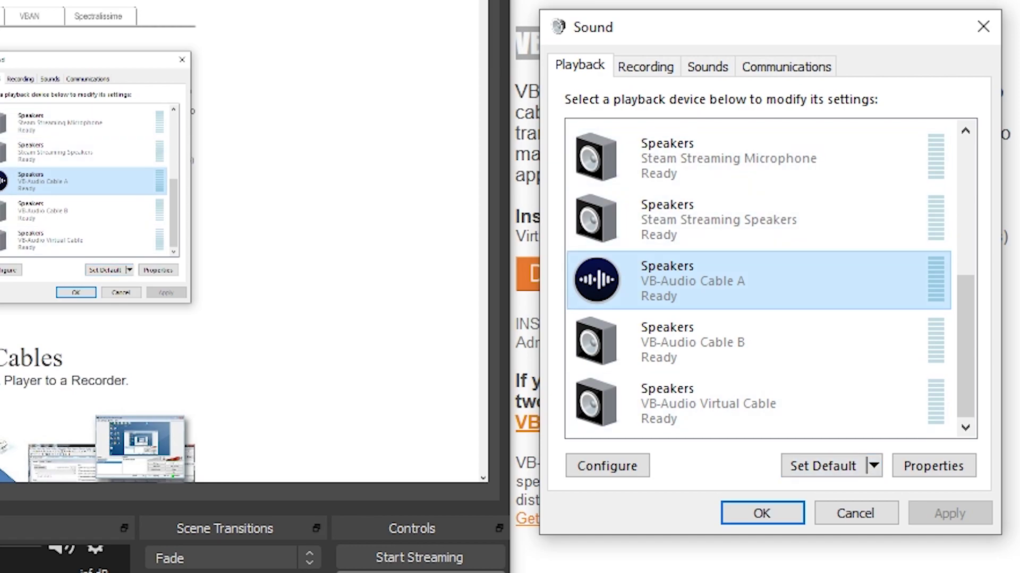
{"action": "left_click", "coordinate": [822, 466]}
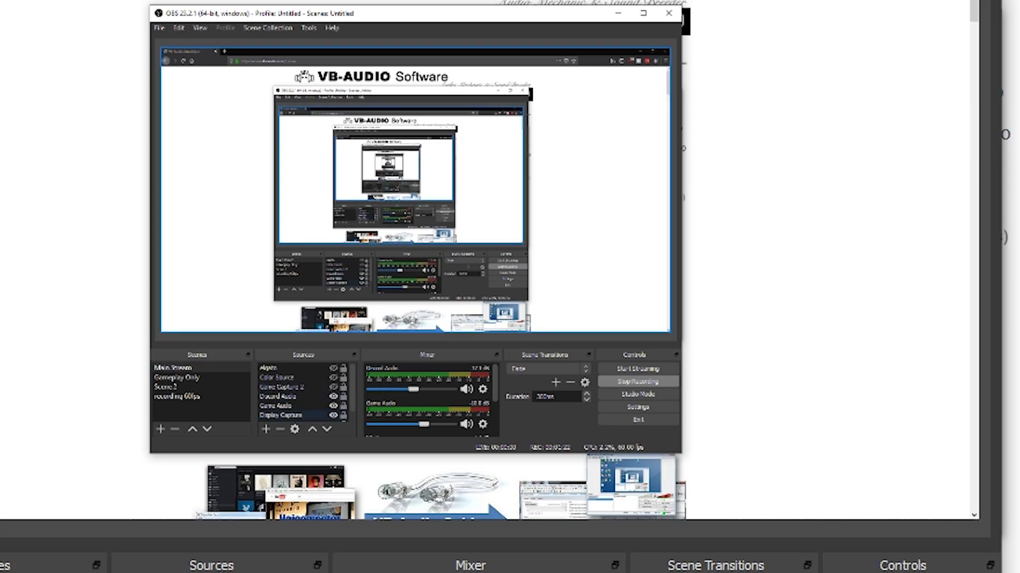
{"action": "key", "text": "Down"}
{"action": "key", "text": "Down"}
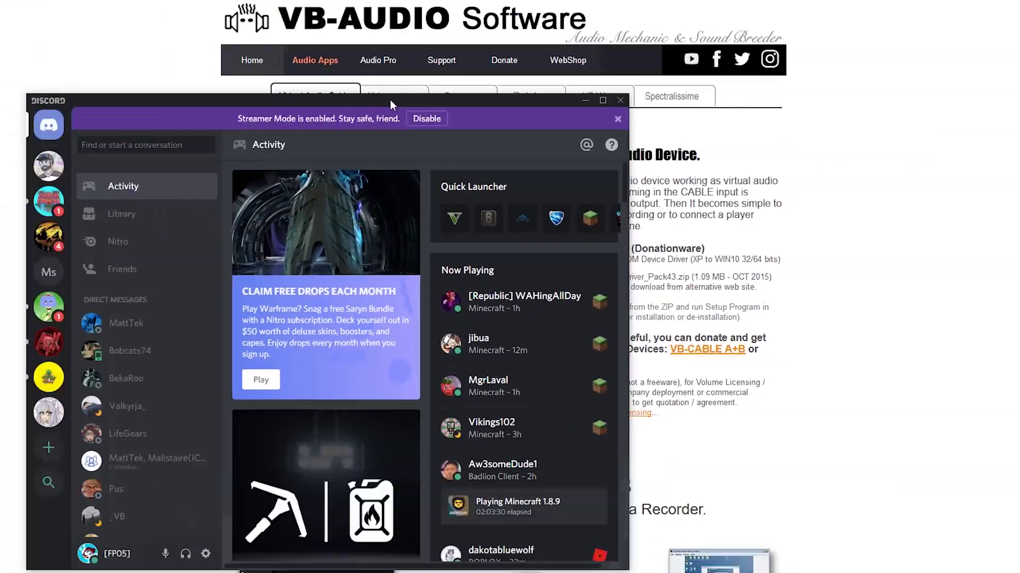
- Open Discord's Voice & Video settings, showing Blue Snowball input and VB-Audio Cable B output
{"action": "left_click", "coordinate": [255, 489]}
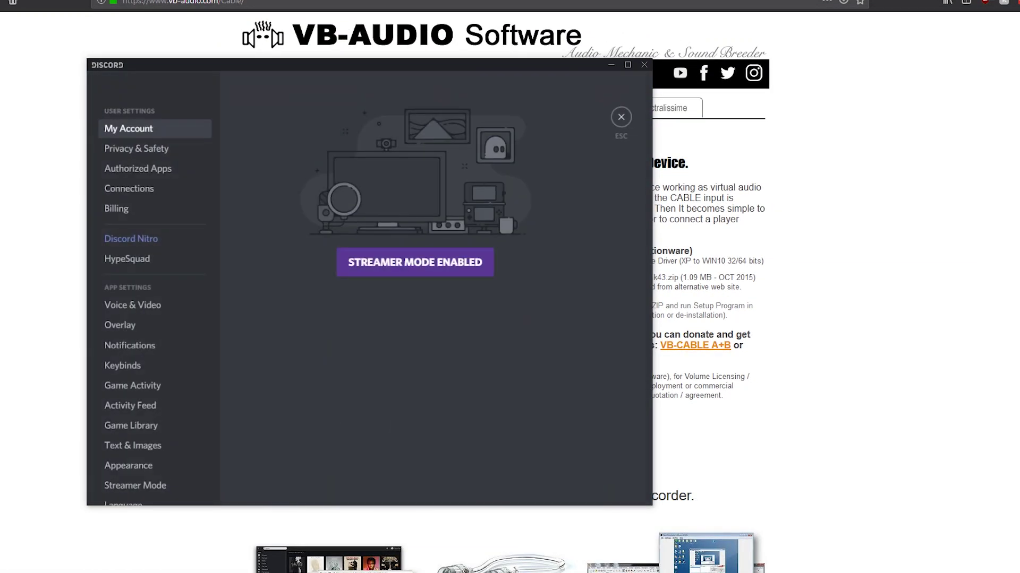
{"action": "left_click", "coordinate": [132, 305]}
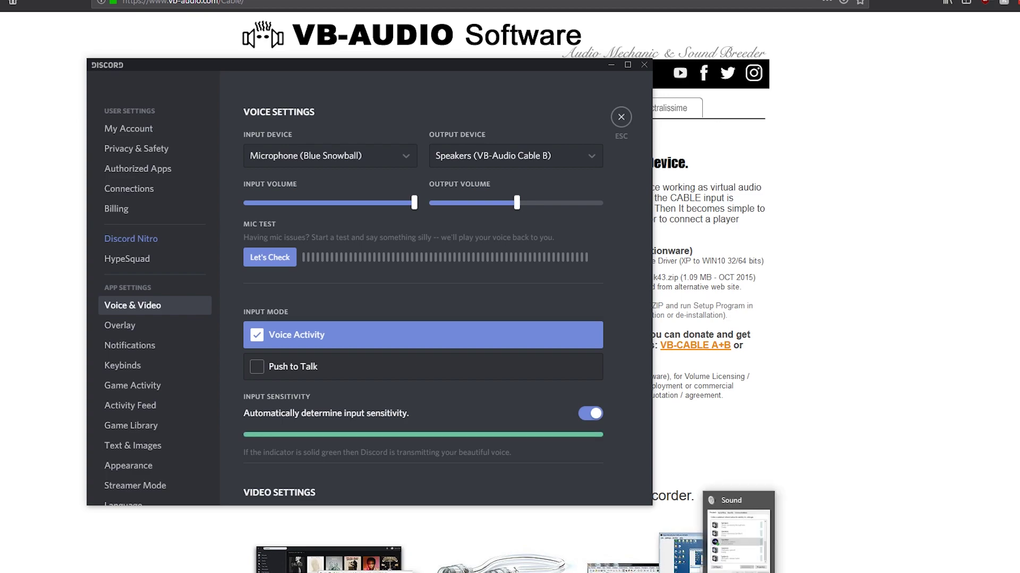
- Browse the Sound panel's Recording devices down to the CABLE outputs, then return to OBS
{"action": "key", "text": "Down"}
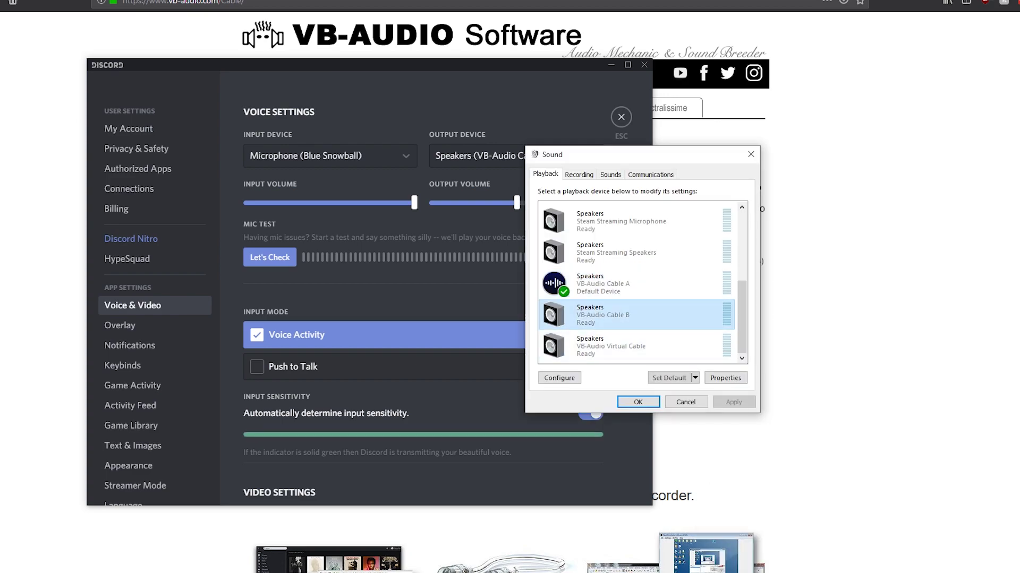
{"action": "key", "text": "ctrl+Tab"}
{"action": "key", "text": "Down"}
{"action": "key", "text": "Down"}
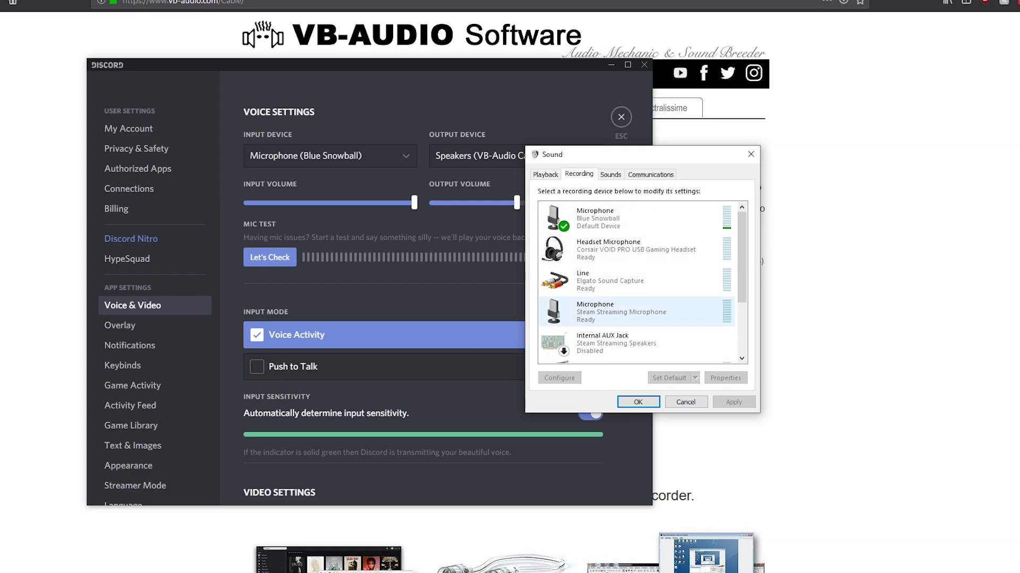
{"action": "key", "text": "Down"}
{"action": "key", "text": "Down"}
{"action": "scroll", "coordinate": [637, 283], "scroll_direction": "down", "scroll_amount": 1}
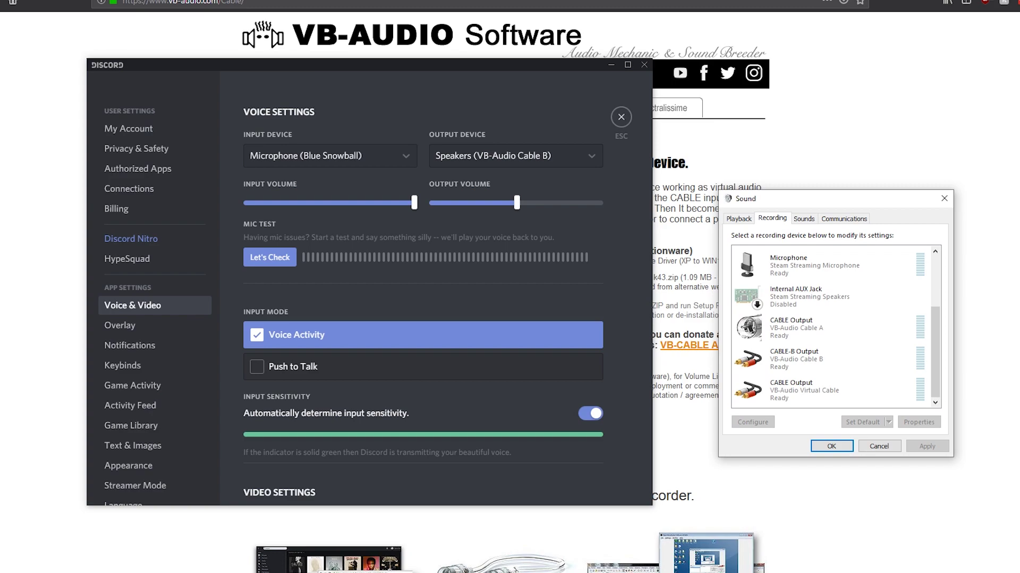
{"action": "key", "text": "alt+Tab"}
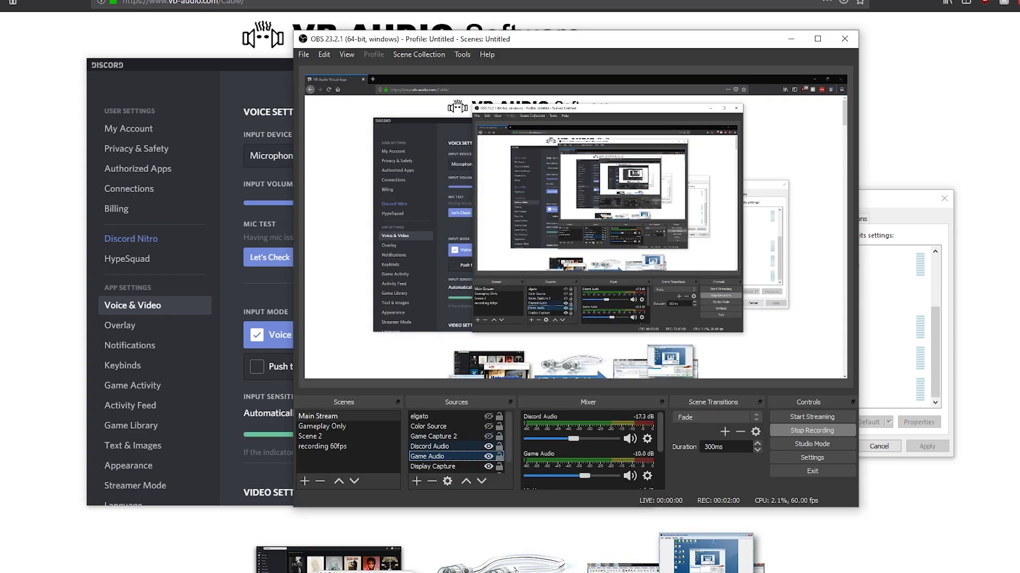
- Confirm the Discord Audio source's device is Speakers (VB-Audio Cable B)
{"action": "double_click", "coordinate": [430, 447]}
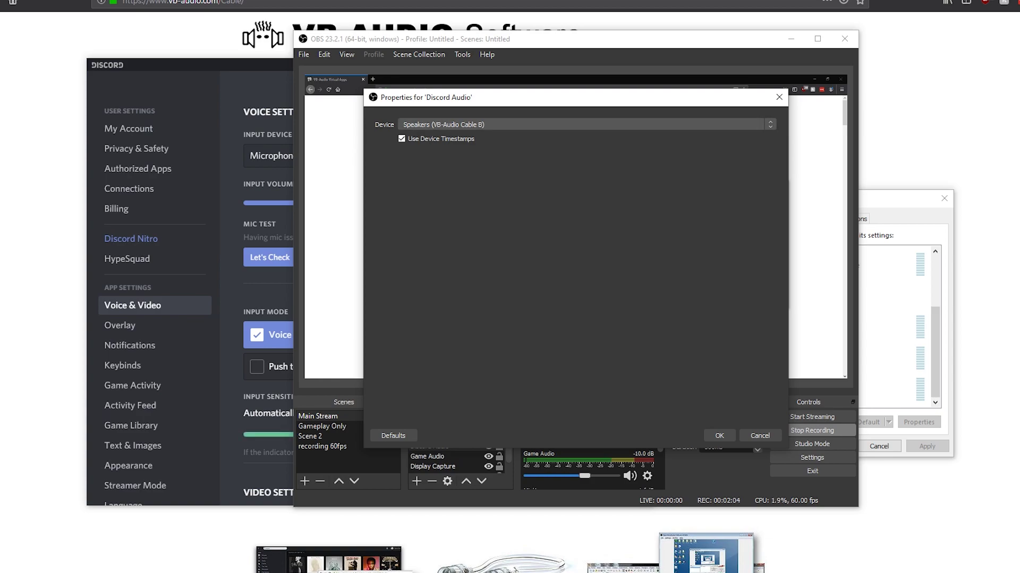
{"action": "left_click", "coordinate": [719, 434]}
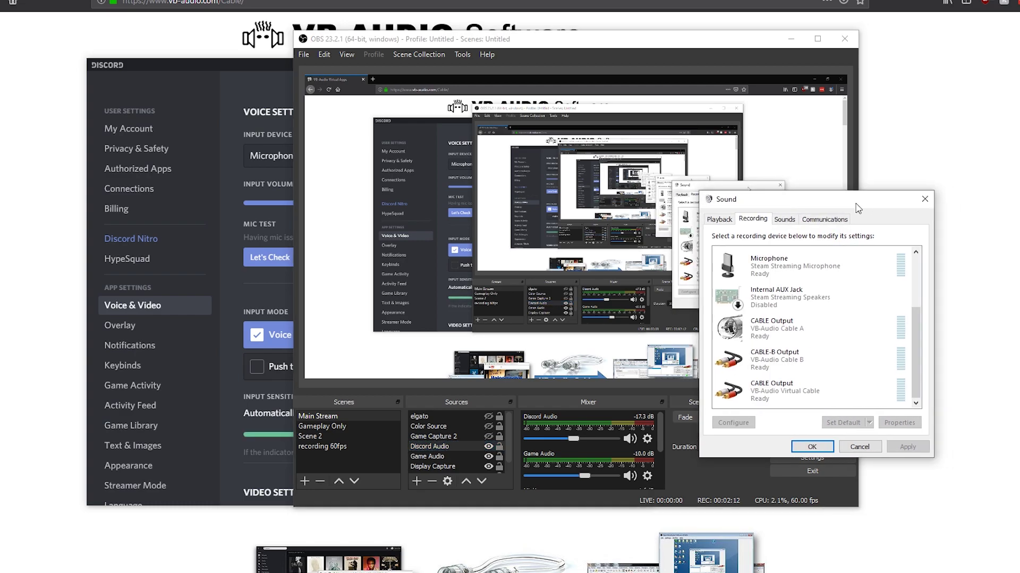
- Make CABLE-B Output play back through the Corsair VOID PRO headset via Listen settings
{"action": "left_click_drag", "start_coordinate": [756, 200], "coordinate": [559, 199]}
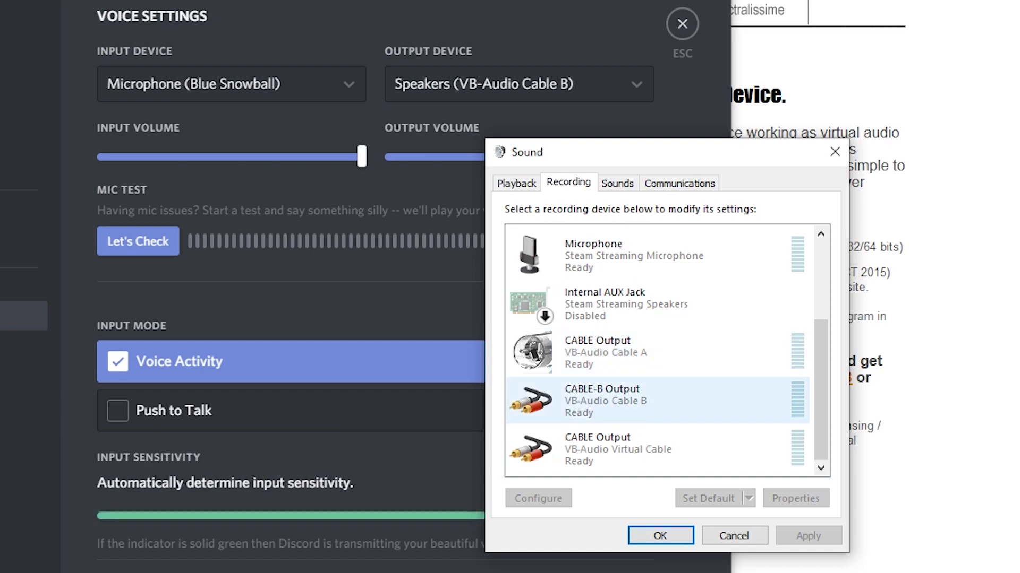
{"action": "double_click", "coordinate": [605, 400]}
{"action": "left_click", "coordinate": [586, 253]}
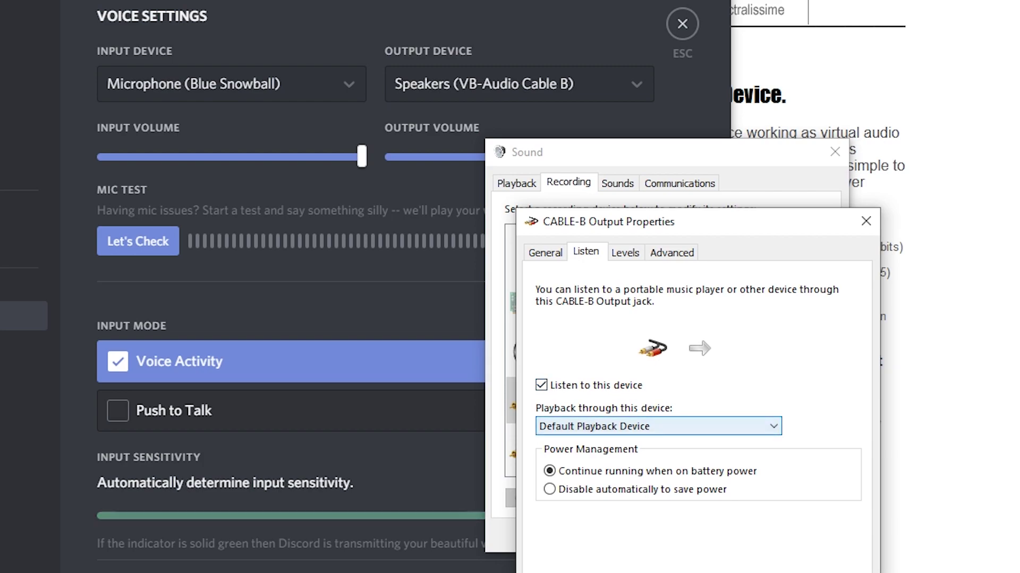
{"action": "left_click", "coordinate": [658, 426]}
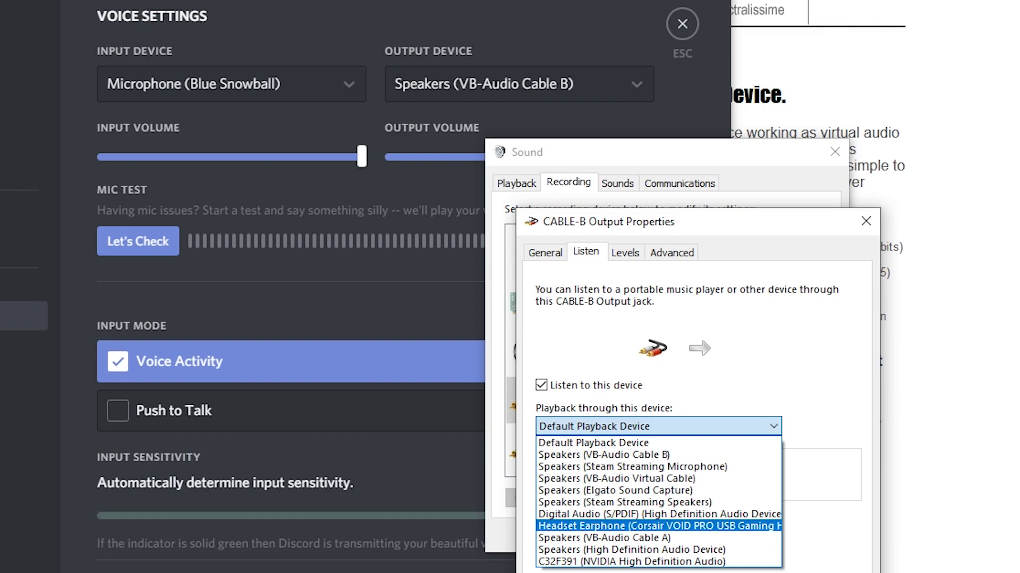
{"action": "key", "text": "Return"}
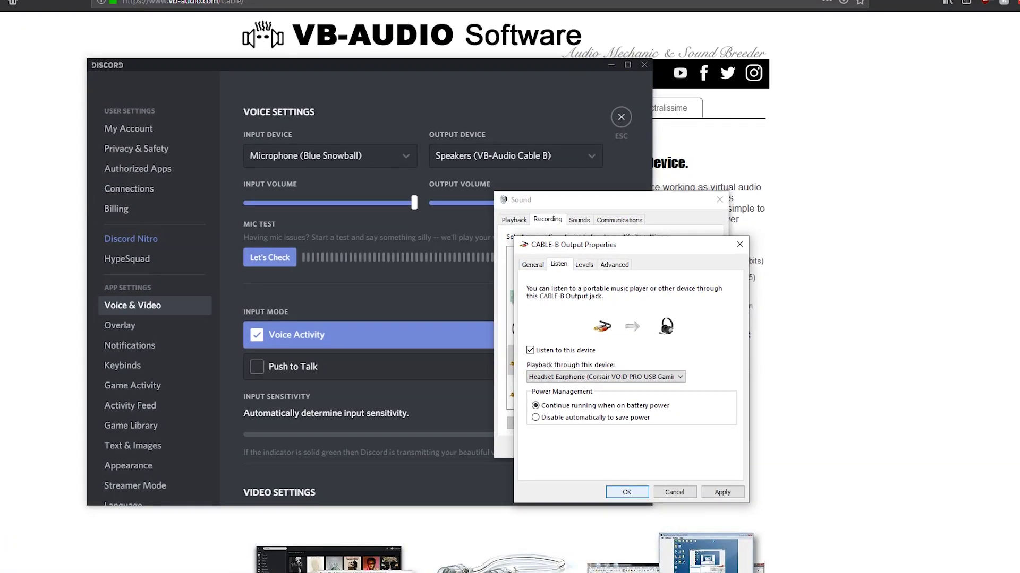
{"action": "key", "text": "Return"}
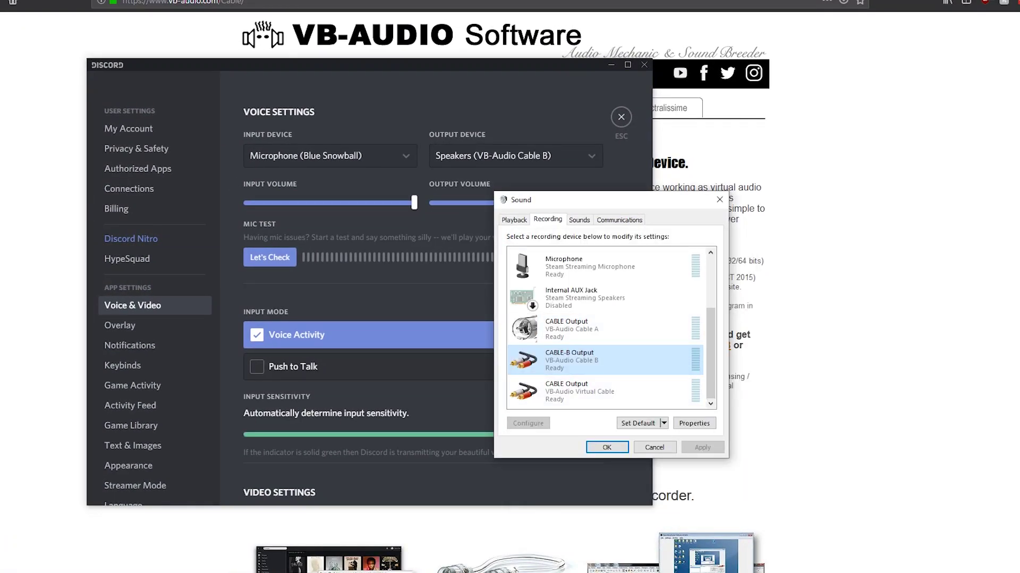
{"action": "left_click", "coordinate": [128, 128]}
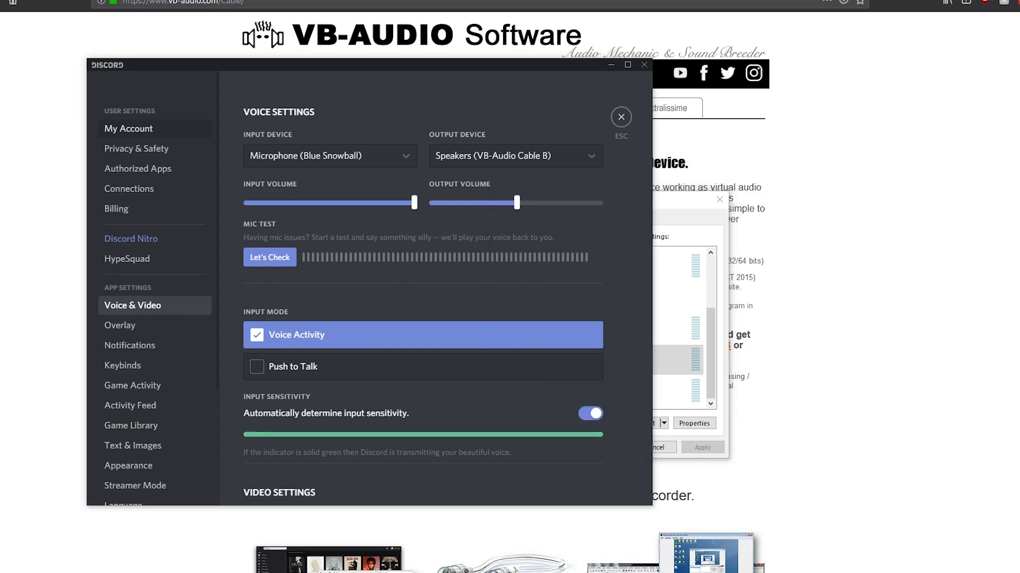
- Join Studios Channel on FP05 Chat Servers and have DJ Robo play 'one punch man'
{"action": "left_click", "coordinate": [621, 117]}
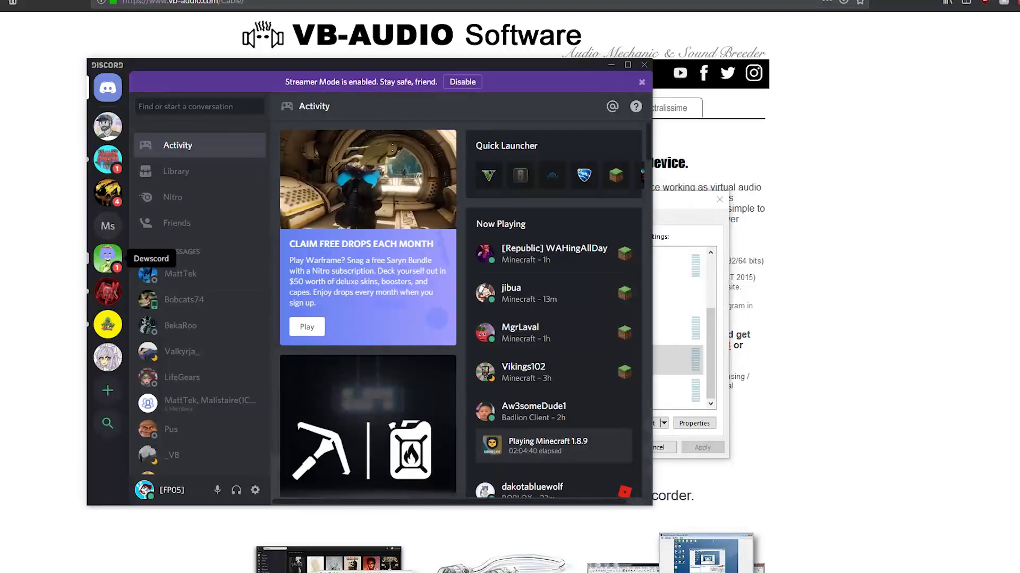
{"action": "left_click", "coordinate": [108, 127]}
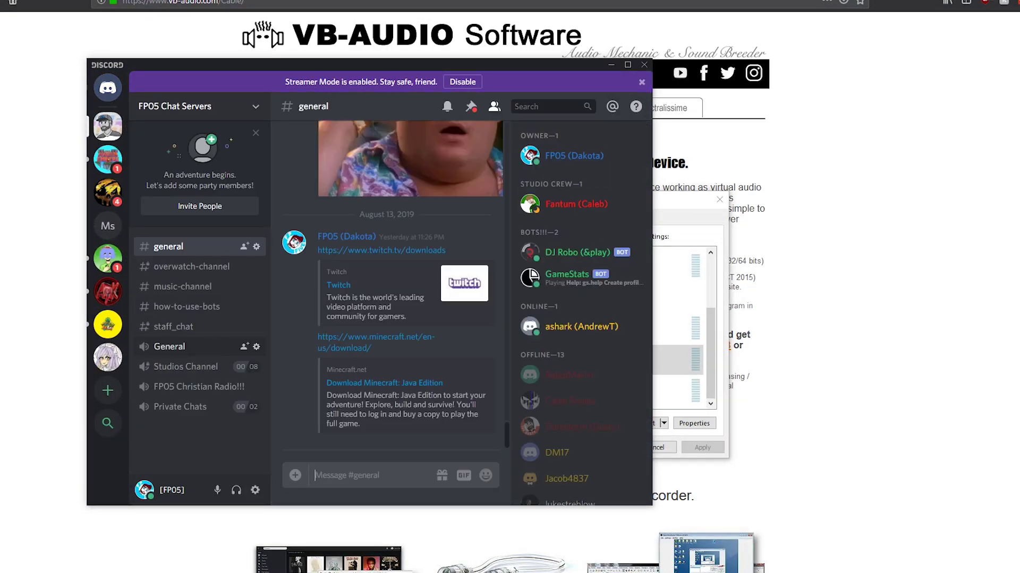
{"action": "left_click", "coordinate": [186, 366]}
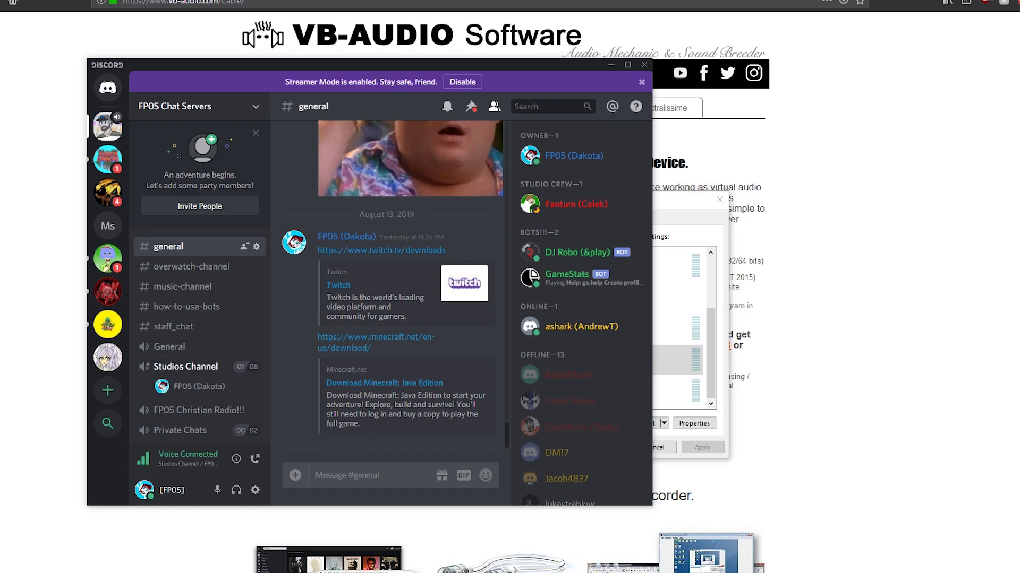
{"action": "type", "text": "&play"}
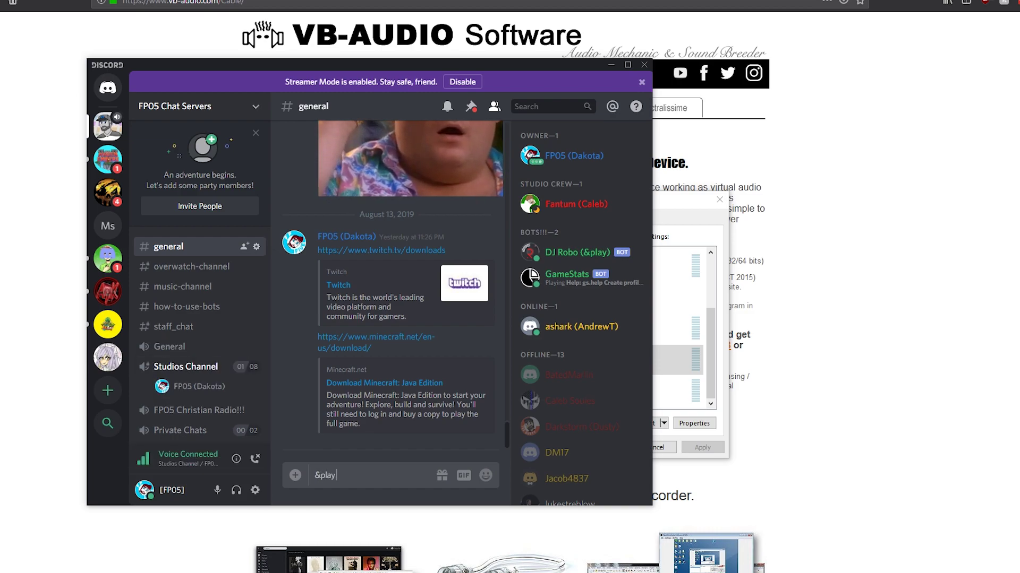
{"action": "type", "text": " one punch"}
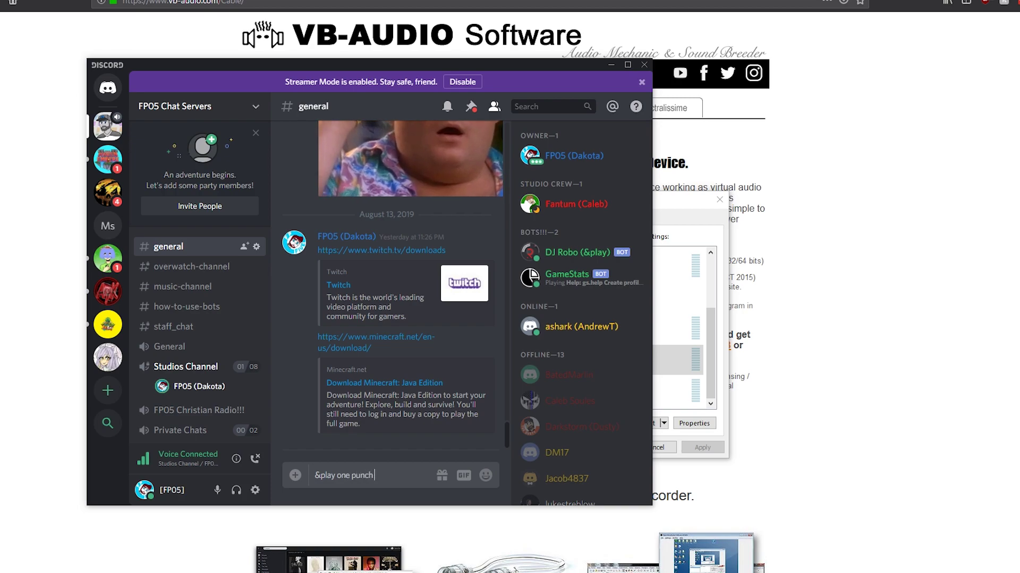
{"action": "type", "text": " man"}
{"action": "key", "text": "Return"}
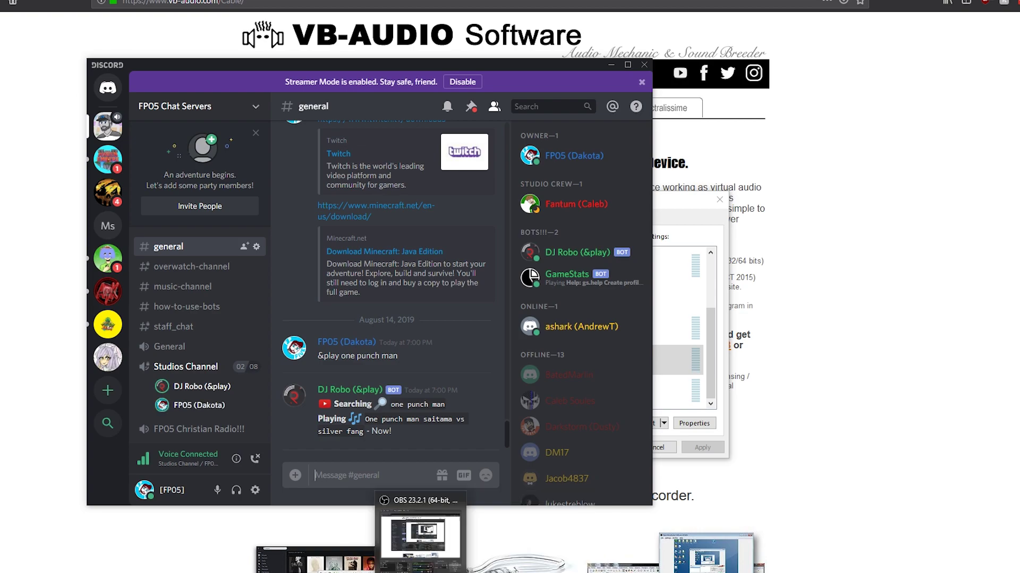
{"action": "left_click", "coordinate": [422, 549]}
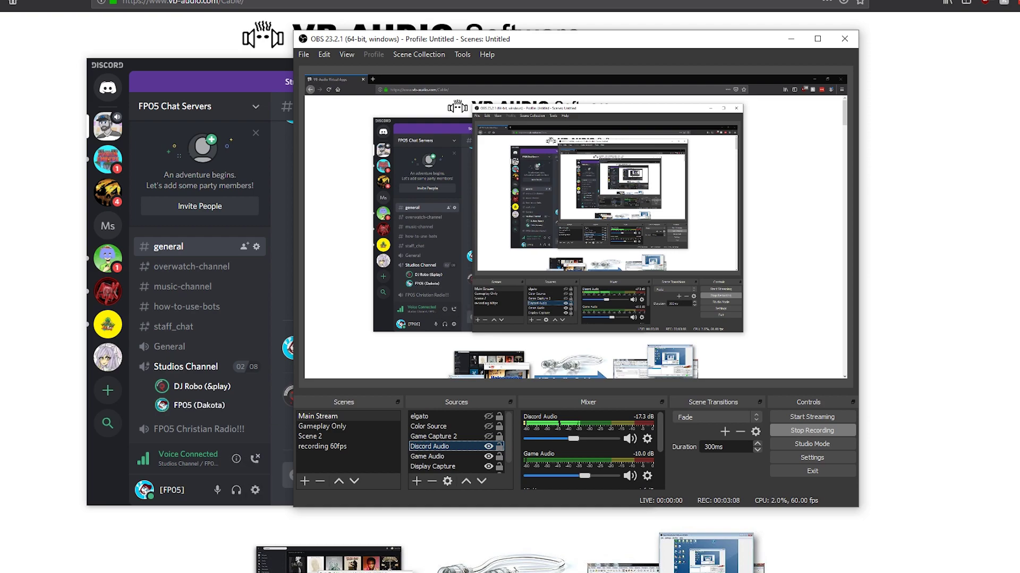
- Send '&stop' to Discord's music bot and close Discord's settings
{"action": "key", "text": "alt+Tab"}
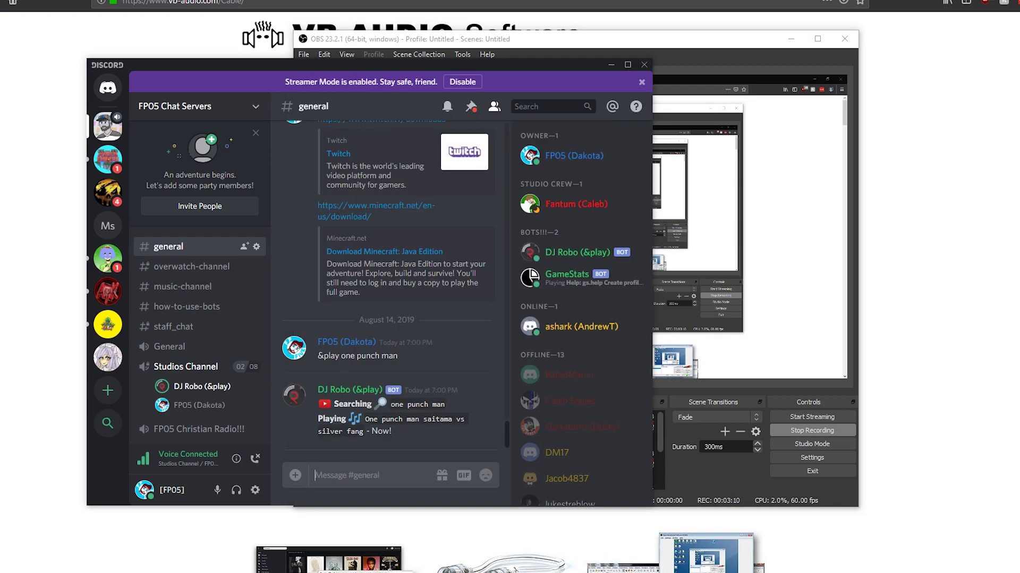
{"action": "type", "text": "&"}
{"action": "type", "text": "p"}
{"action": "key", "text": "Return"}
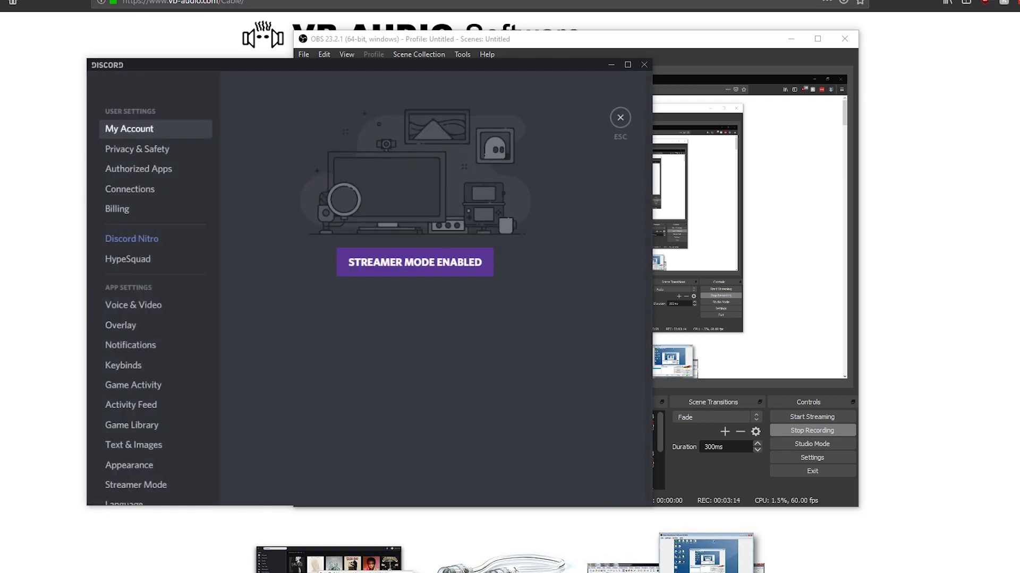
{"action": "left_click", "coordinate": [621, 117]}
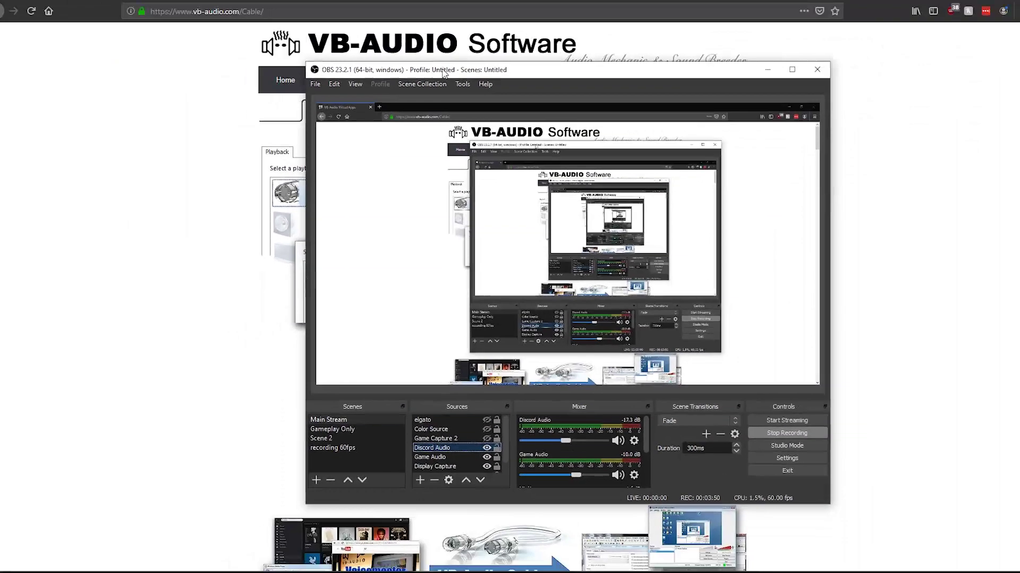
- Float the Mixer and open Advanced Audio Properties from Discord Audio's gear menu
{"action": "left_click_drag", "start_coordinate": [444, 72], "coordinate": [471, 68]}
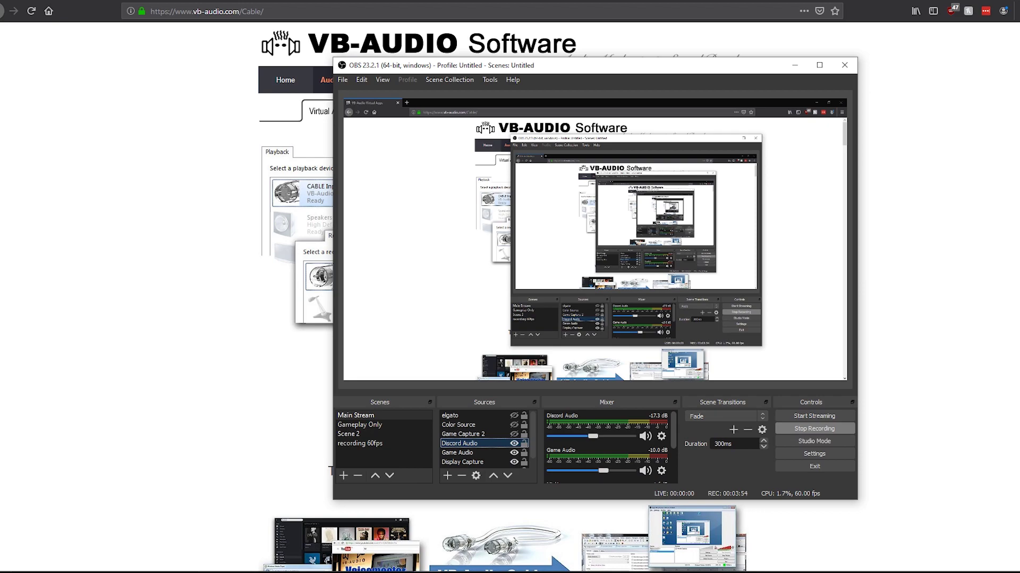
{"action": "left_click_drag", "start_coordinate": [606, 402], "coordinate": [610, 389]}
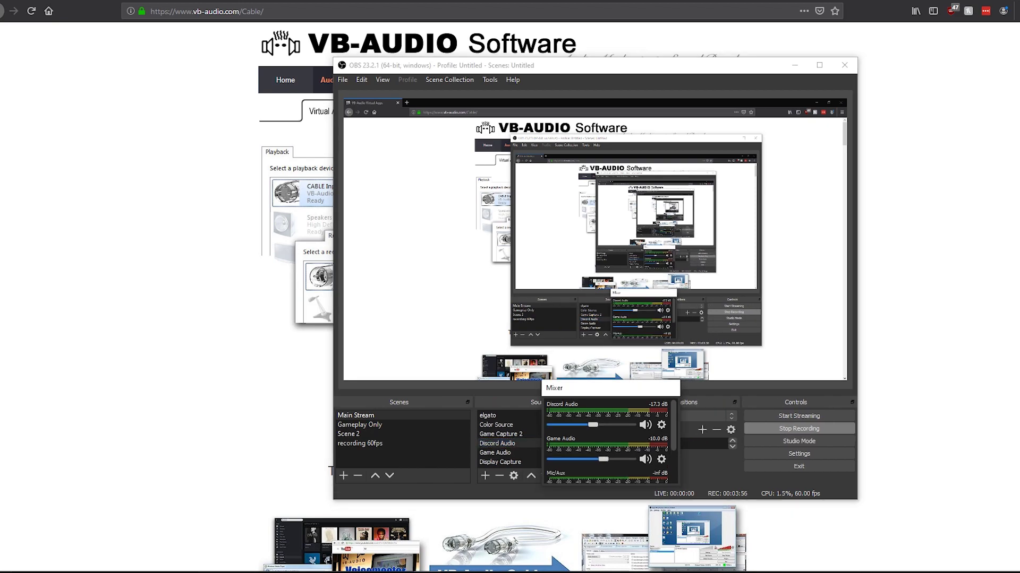
{"action": "left_click", "coordinate": [661, 424]}
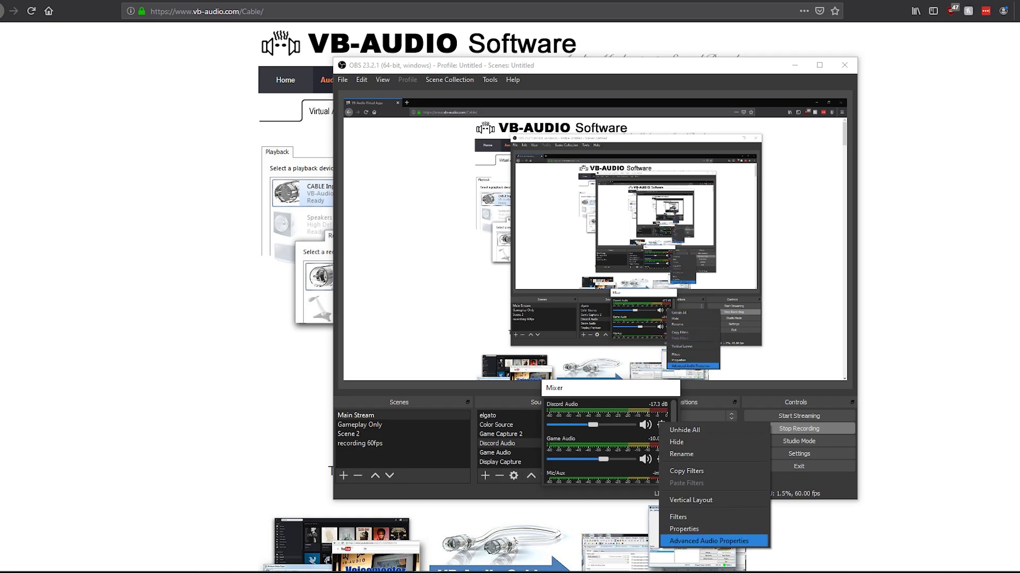
{"action": "left_click", "coordinate": [701, 541]}
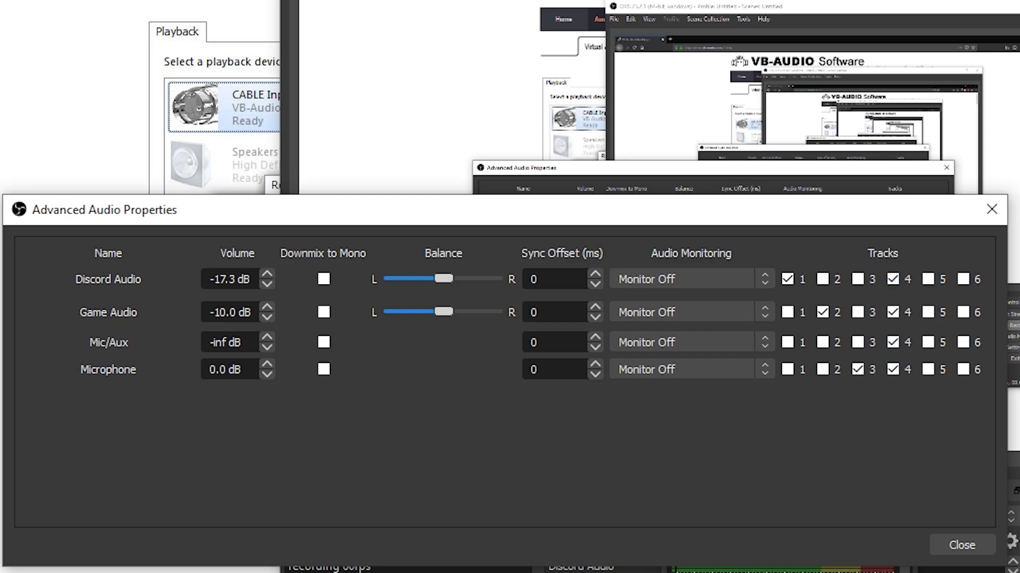
- Make OBS recordings save audio tracks 1, 2 and 3 in the Output Recording settings, then confirm
{"action": "left_click", "coordinate": [962, 544]}
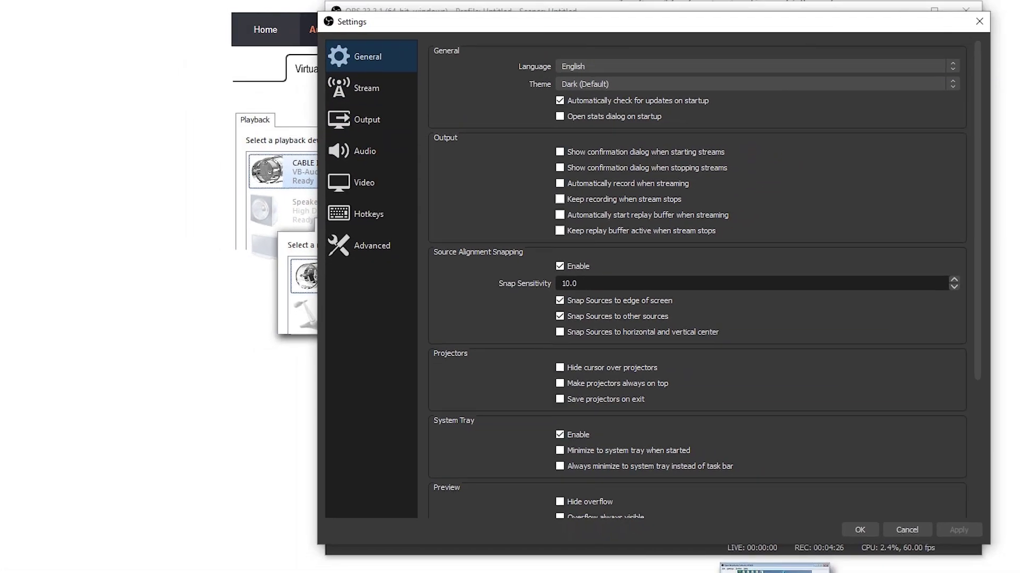
{"action": "left_click", "coordinate": [367, 120]}
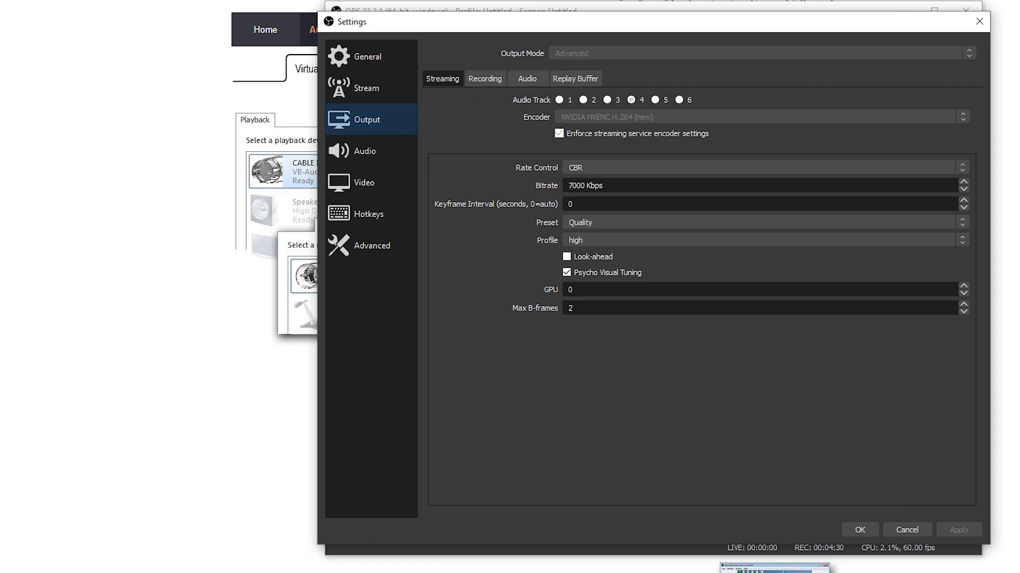
{"action": "left_click", "coordinate": [484, 78]}
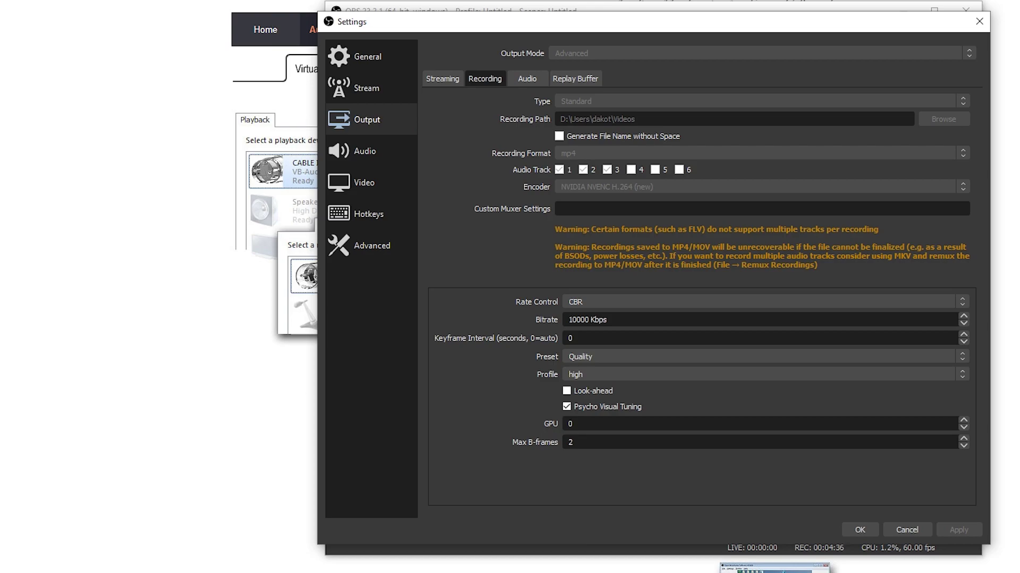
{"action": "left_click", "coordinate": [859, 529]}
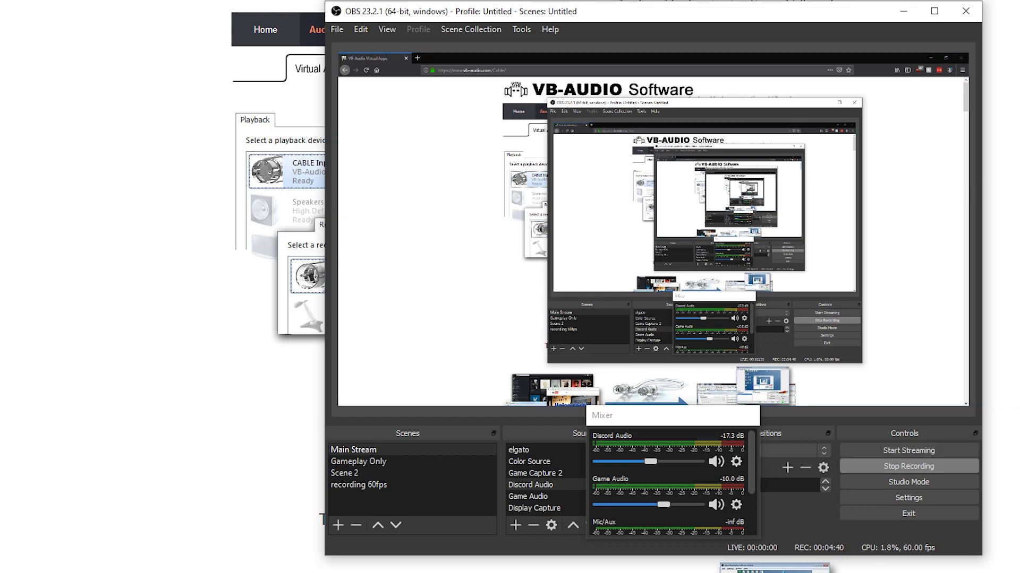
{"action": "scroll", "coordinate": [669, 478], "scroll_direction": "down", "scroll_amount": 2}
{"action": "scroll", "coordinate": [669, 478], "scroll_direction": "down", "scroll_amount": 2}
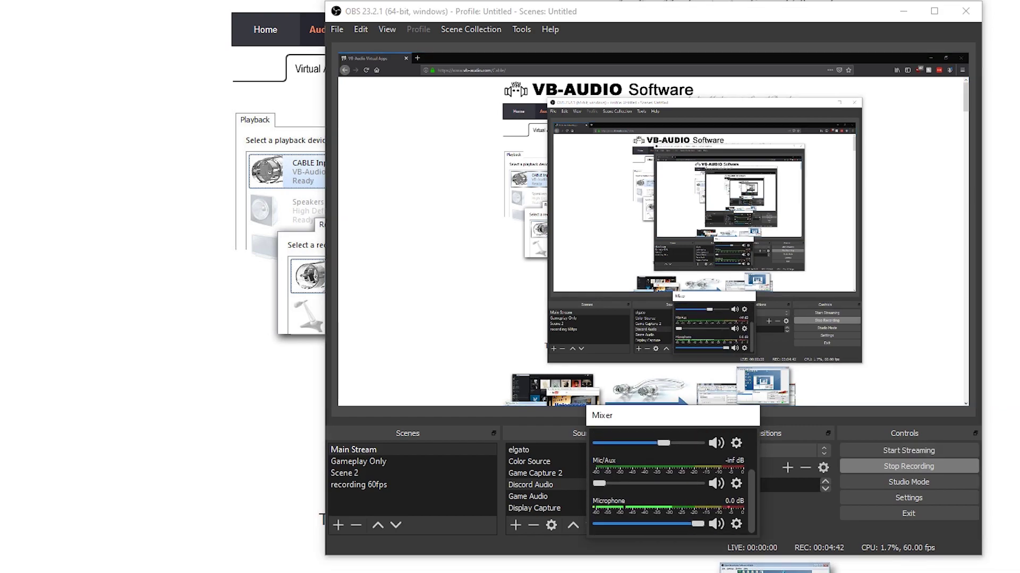